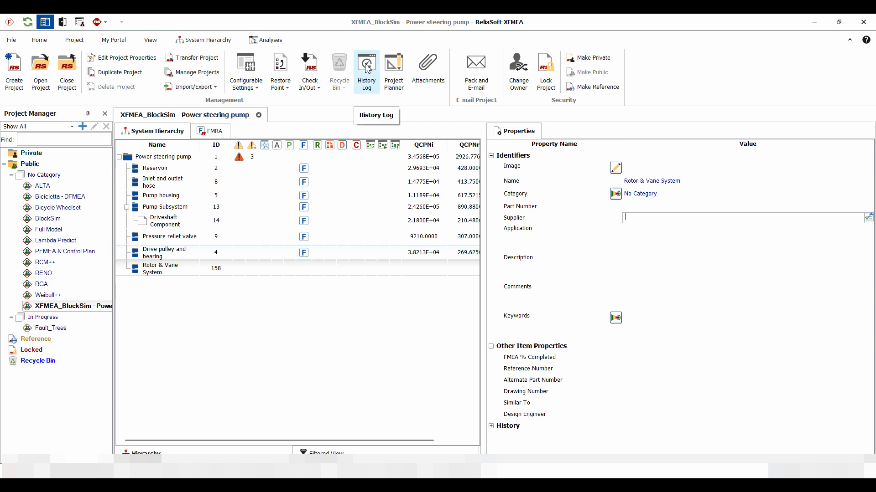
# Step: Create a restore point for the Power steering pump project with the note "Version A"
pyautogui.click(288, 91)
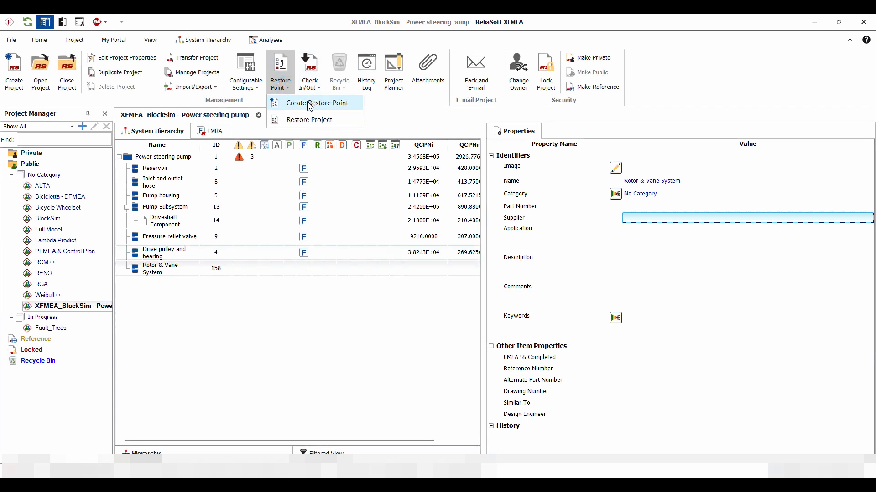
pyautogui.click(303, 104)
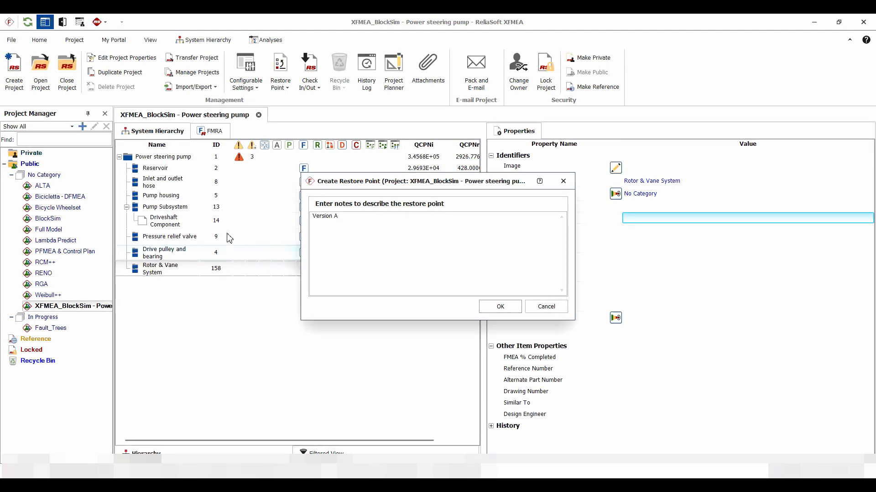
pyautogui.click(511, 308)
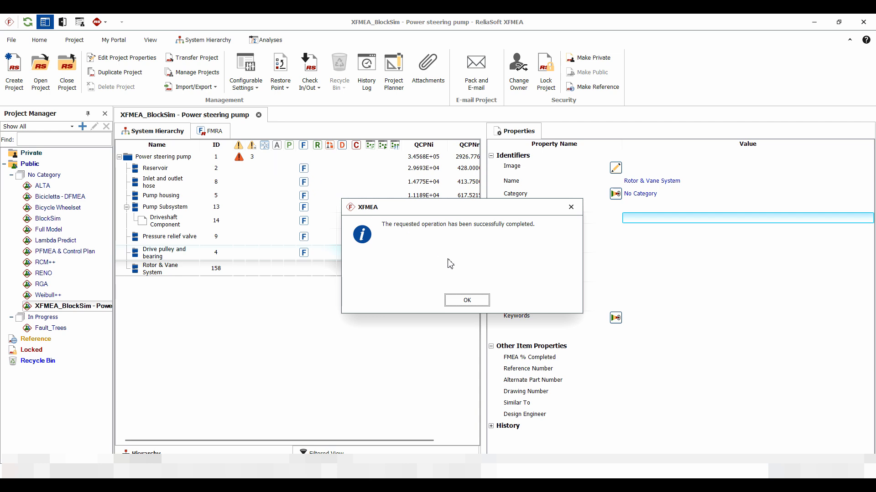
pyautogui.click(468, 301)
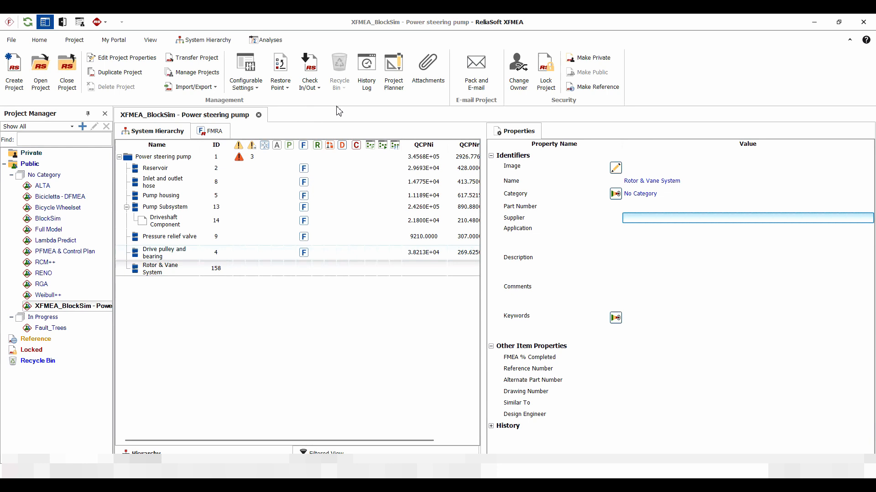
# Step: Activate the history log for the current project
pyautogui.click(370, 68)
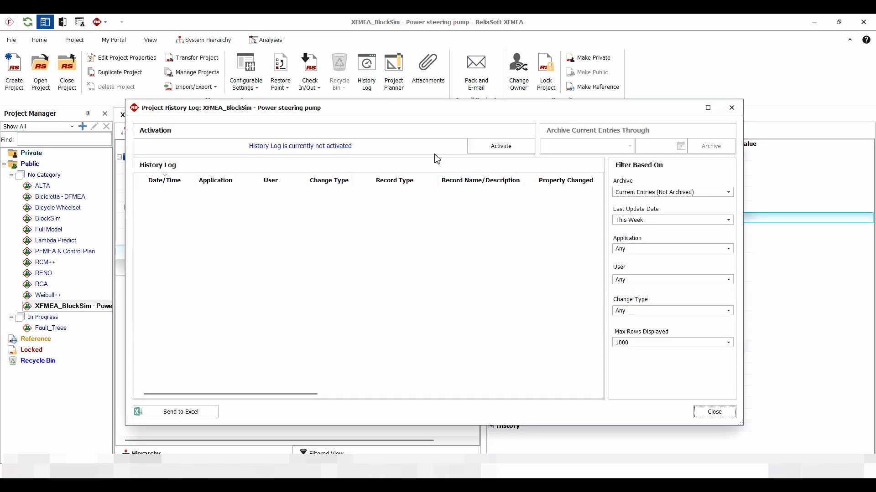
pyautogui.click(498, 151)
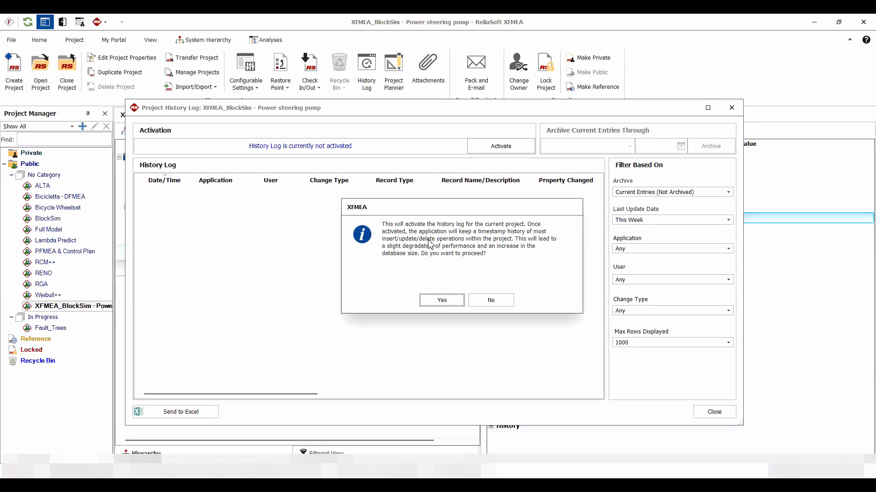
pyautogui.click(444, 301)
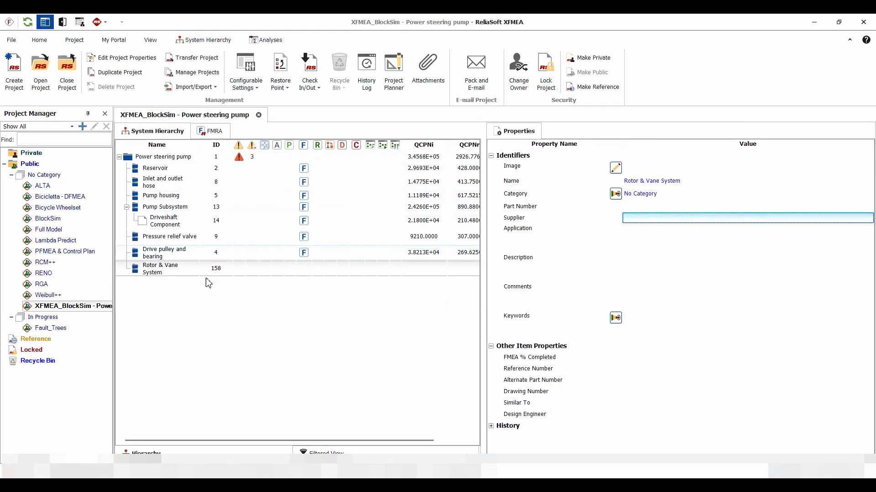
# Step: Delete the Rotor & Vane System item from the system hierarchy, keeping the option to undo the operation
pyautogui.rightClick(167, 272)
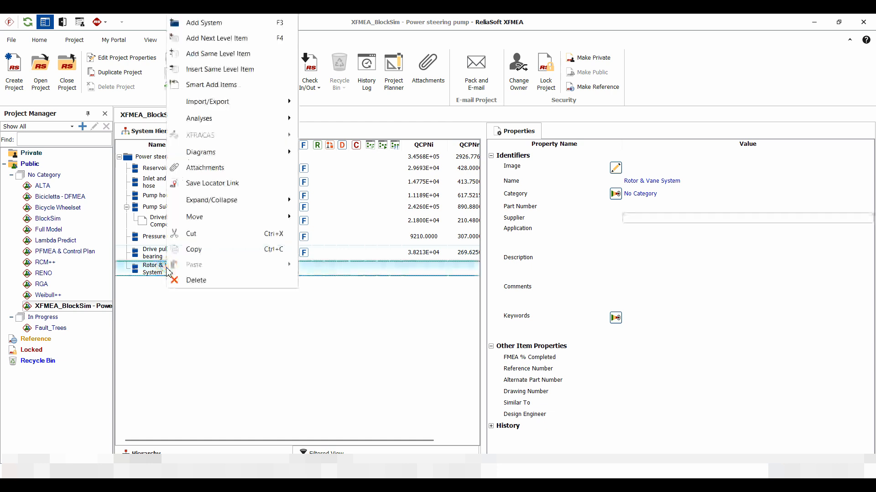
pyautogui.click(194, 284)
pyautogui.click(441, 291)
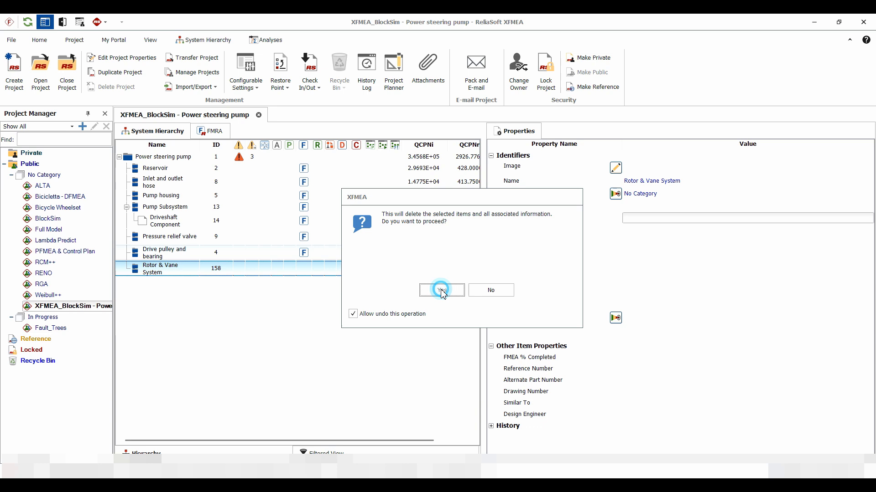
# Step: In the Power steering pump's risk discovery questions, set the Supplier Capability response to No
pyautogui.click(160, 158)
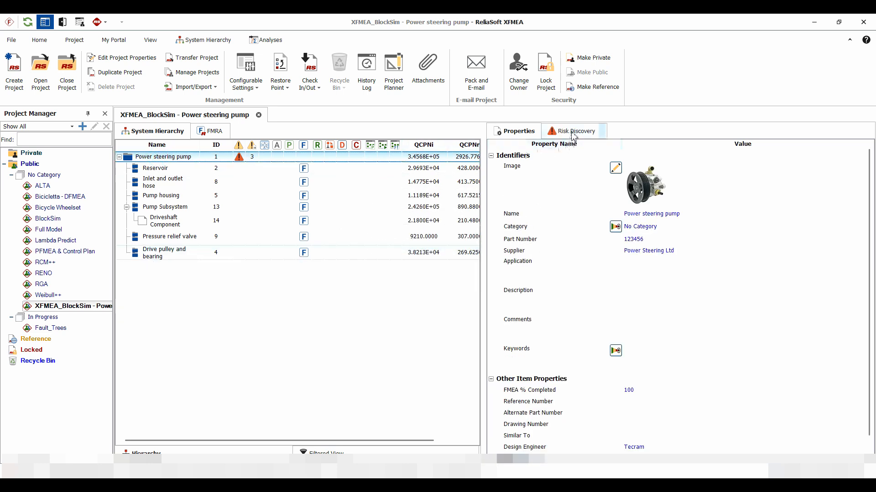
pyautogui.click(573, 132)
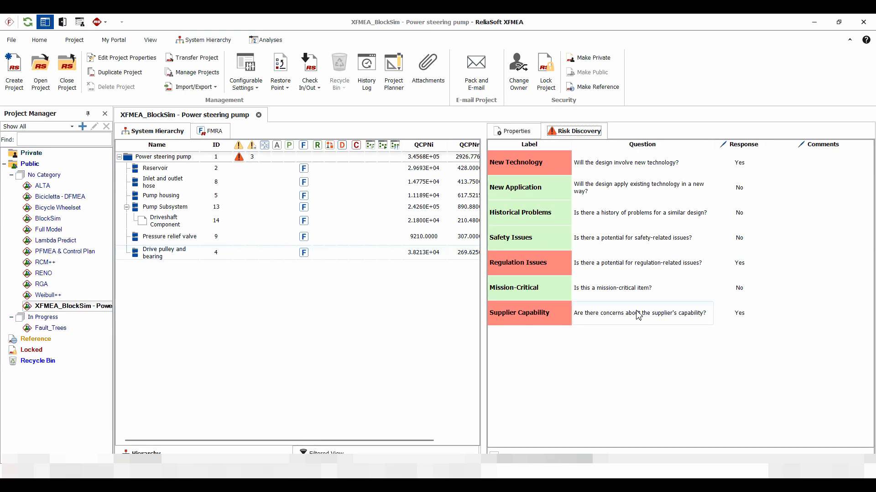
pyautogui.click(743, 317)
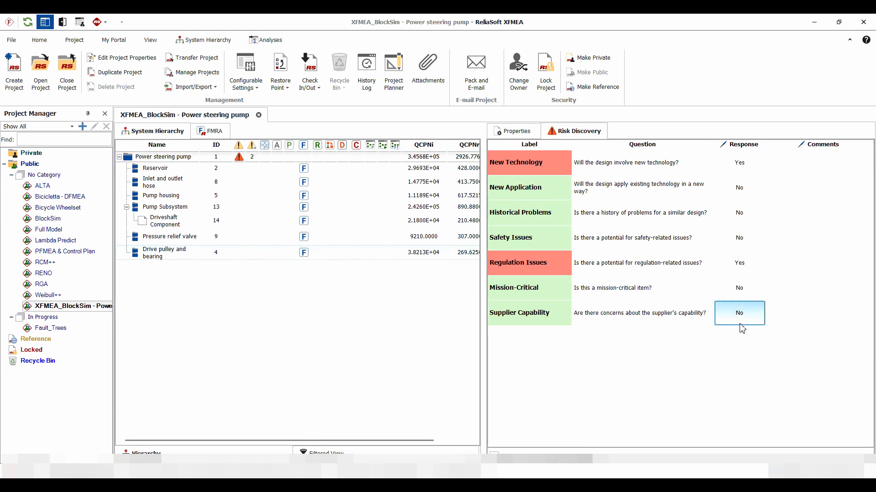
pyautogui.click(444, 320)
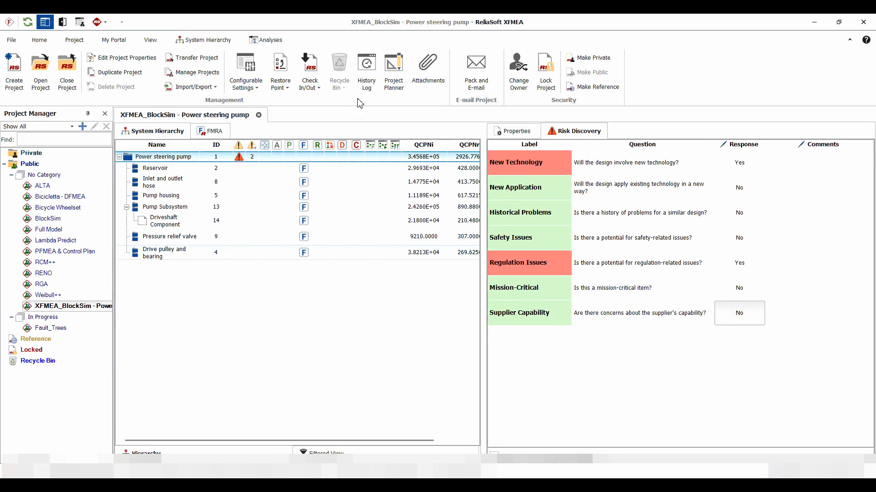
# Step: Examine the changes recorded in the project history log, including values before and after, and the archiving period options
pyautogui.click(367, 70)
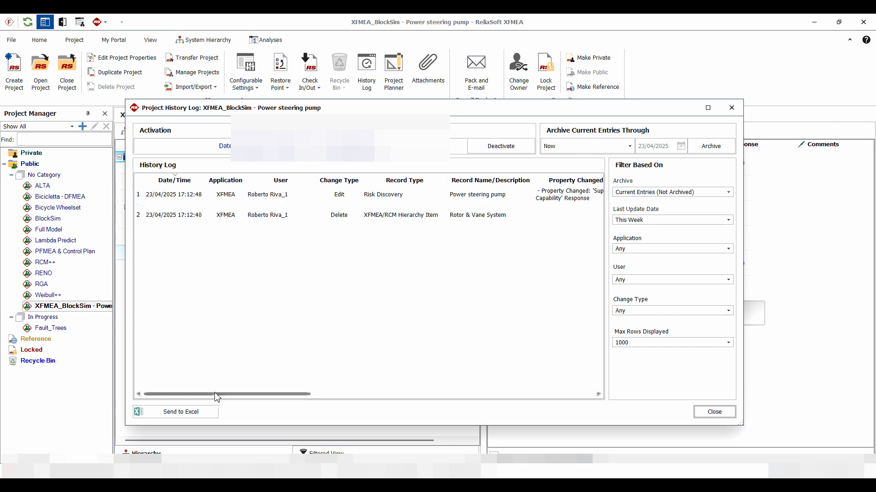
pyautogui.moveTo(215, 393); pyautogui.dragTo(398, 396)
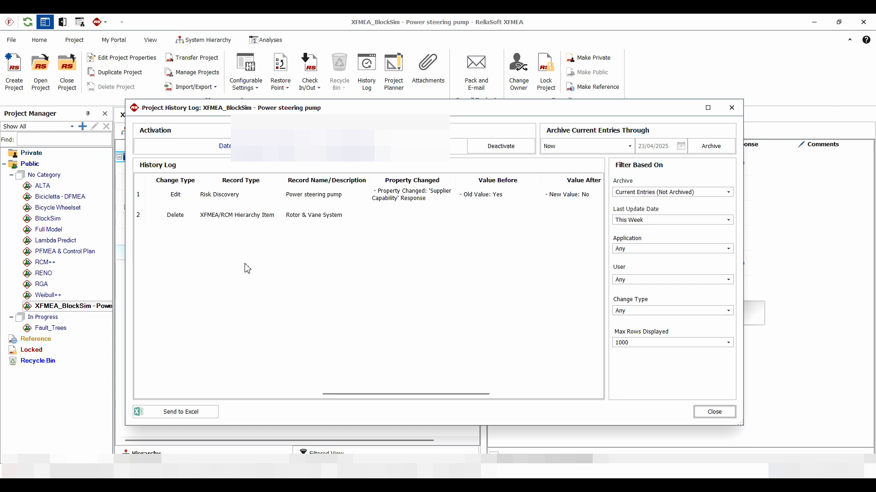
pyautogui.click(629, 147)
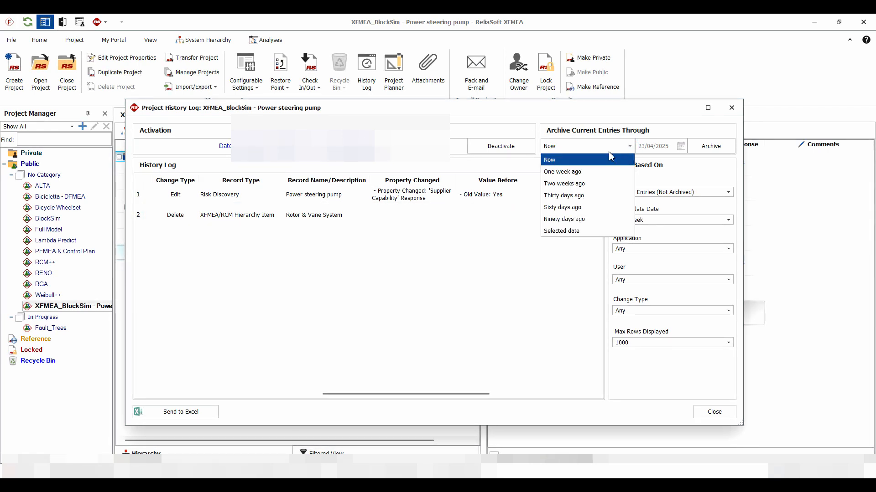
# Step: Deactivate the project's history log and clear its entries
pyautogui.click(501, 152)
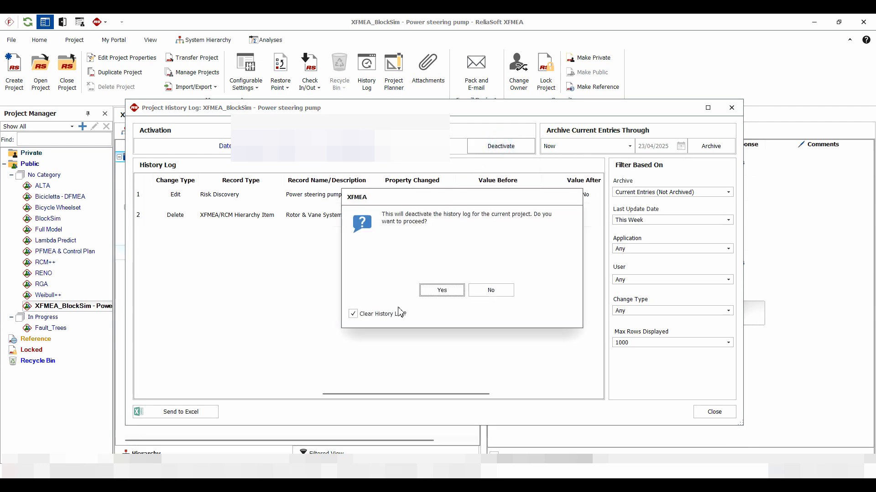
pyautogui.click(440, 291)
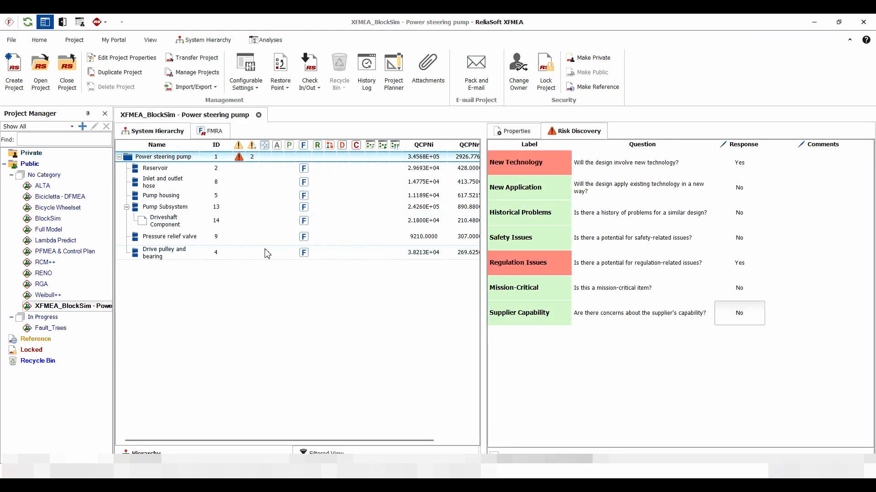
# Step: Create a second restore point for the project with the note "Version B"
pyautogui.click(284, 89)
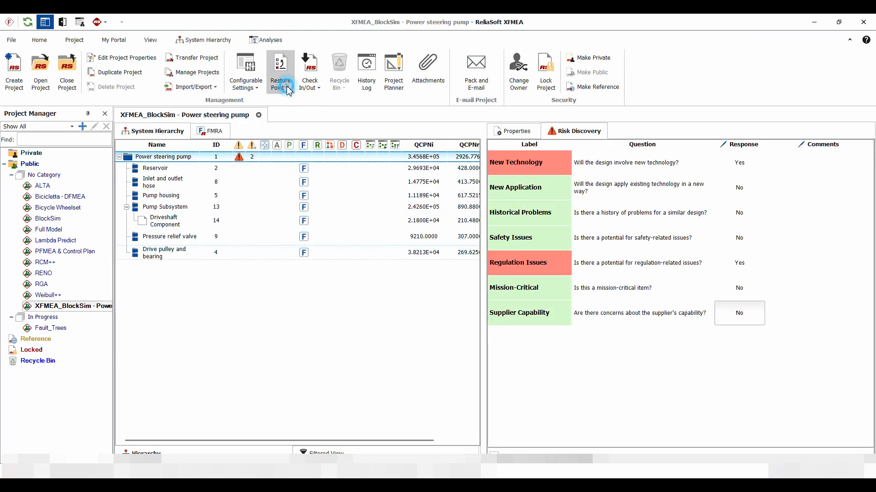
pyautogui.click(301, 104)
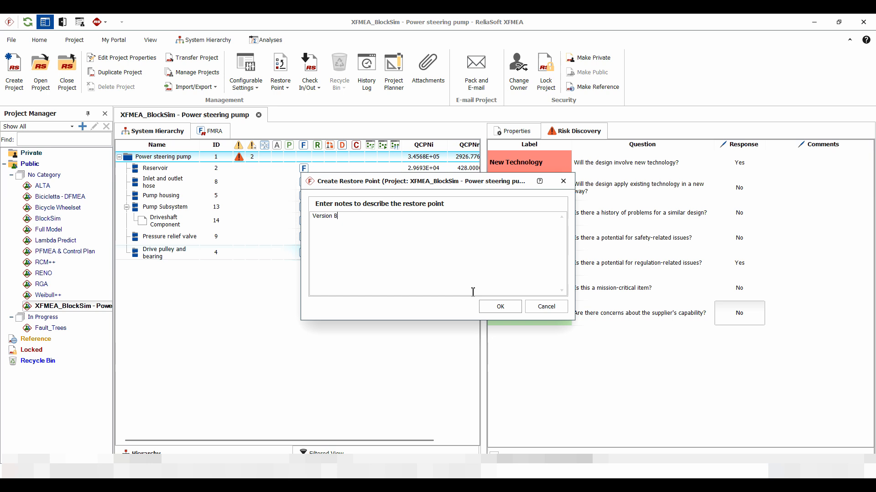
pyautogui.click(500, 307)
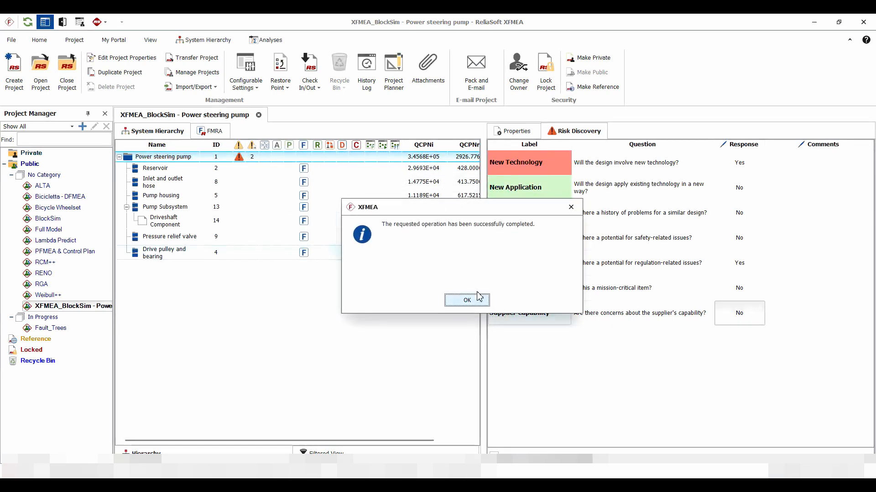
pyautogui.click(477, 297)
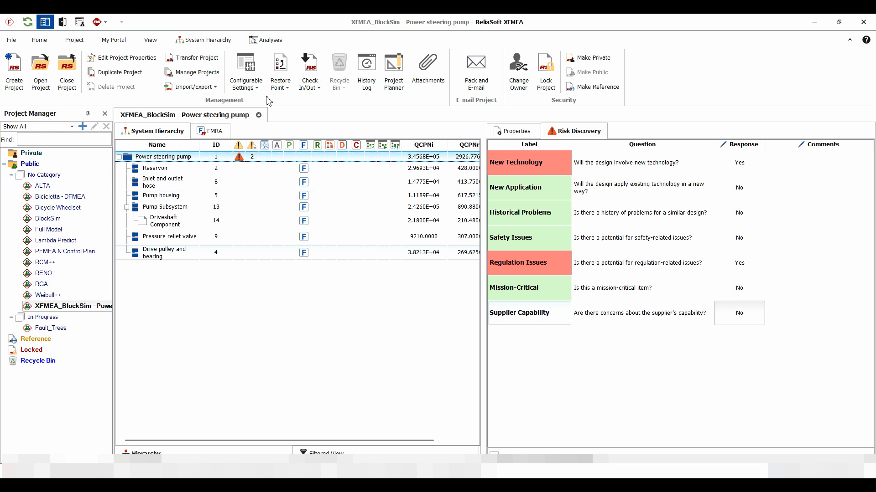
# Step: Restore the Version A restore point as a new project named "XFMEA_BlockSim - Power steering pump_Version A"
pyautogui.click(280, 81)
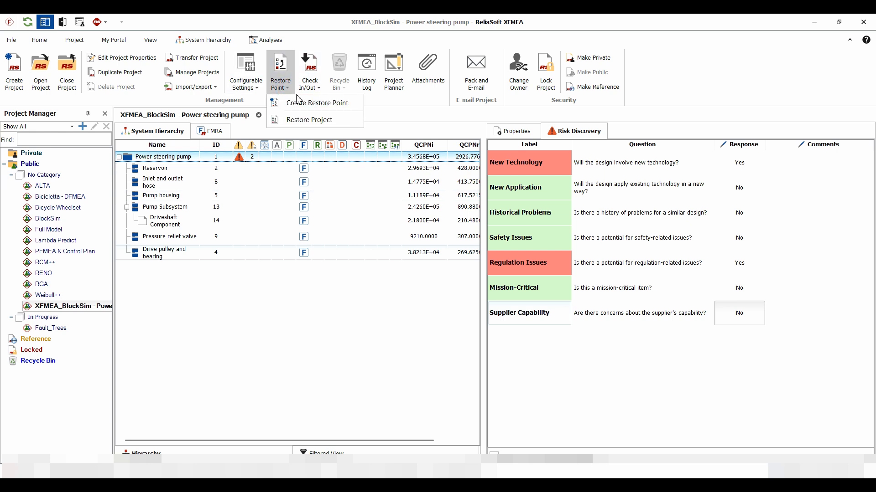
pyautogui.click(301, 120)
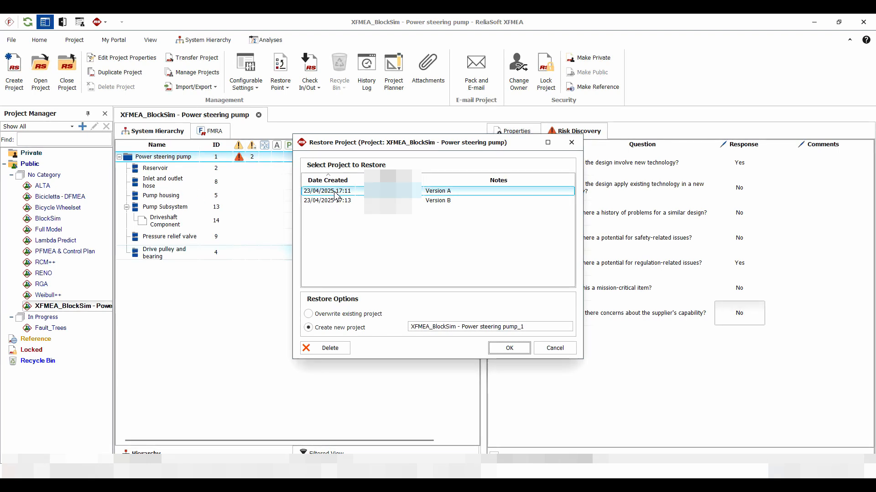
pyautogui.click(537, 328)
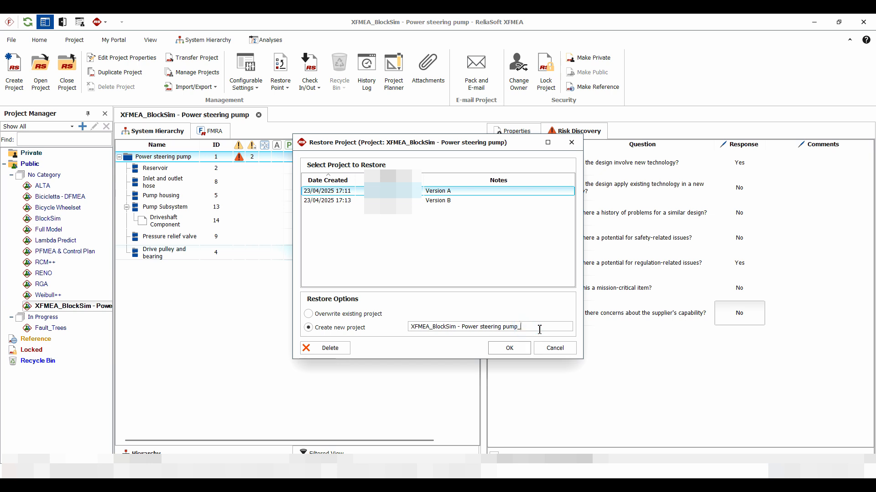
pyautogui.write('Version A')
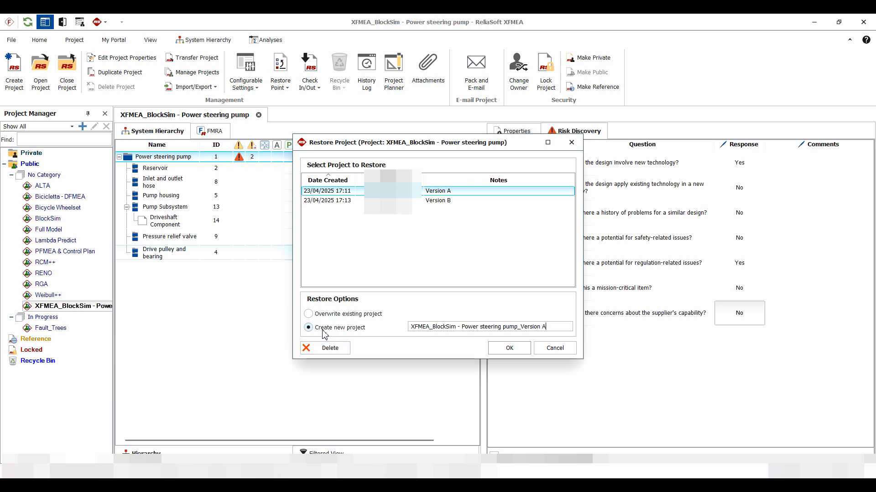
pyautogui.click(511, 348)
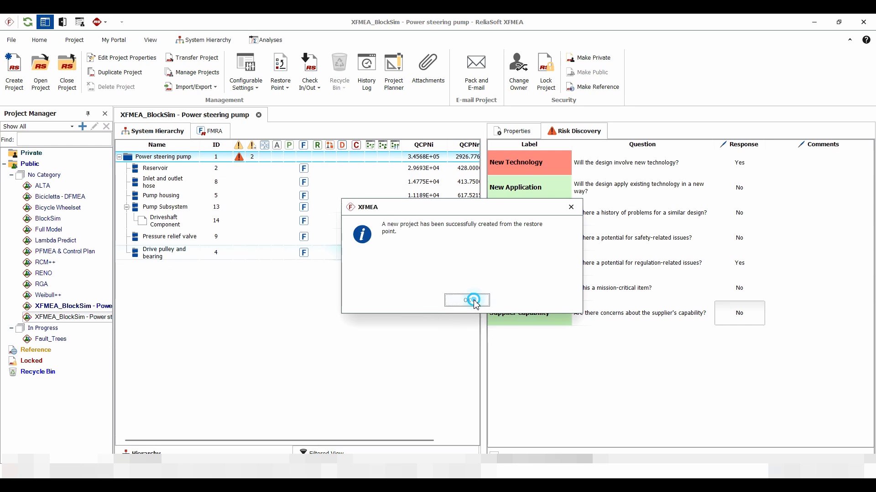
pyautogui.click(469, 300)
# Step: Open the restored Version A project and examine its Rotor & Vane System item and the Power steering pump's risk discovery responses
pyautogui.click(51, 319)
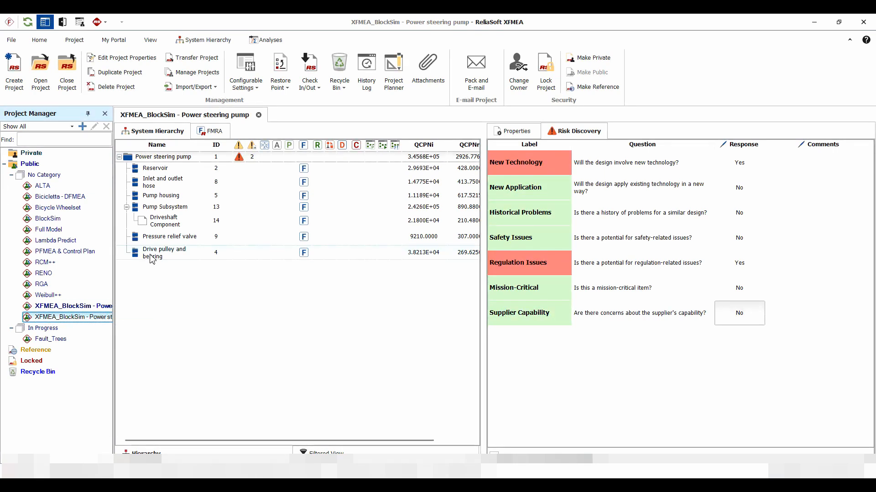
pyautogui.doubleClick(64, 316)
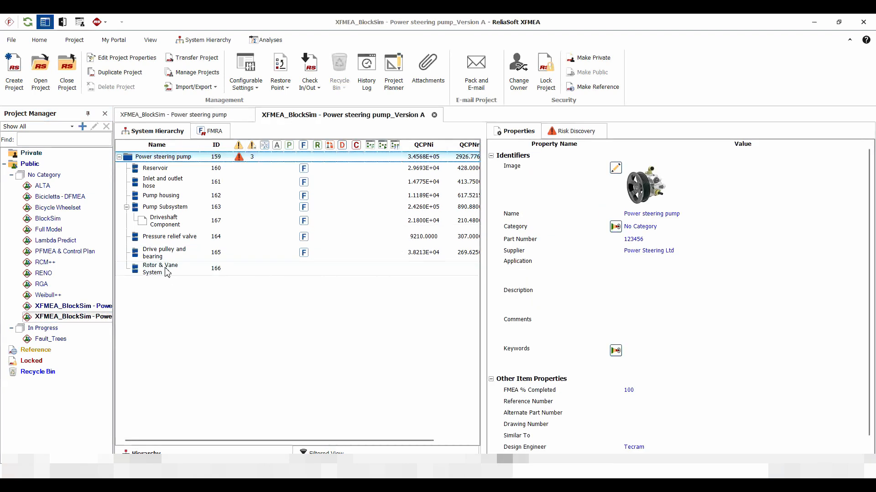
pyautogui.click(166, 272)
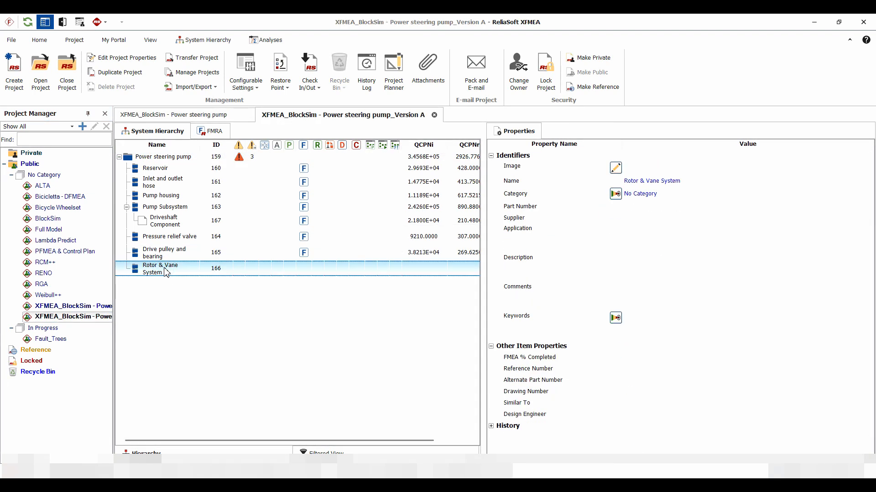
pyautogui.click(171, 156)
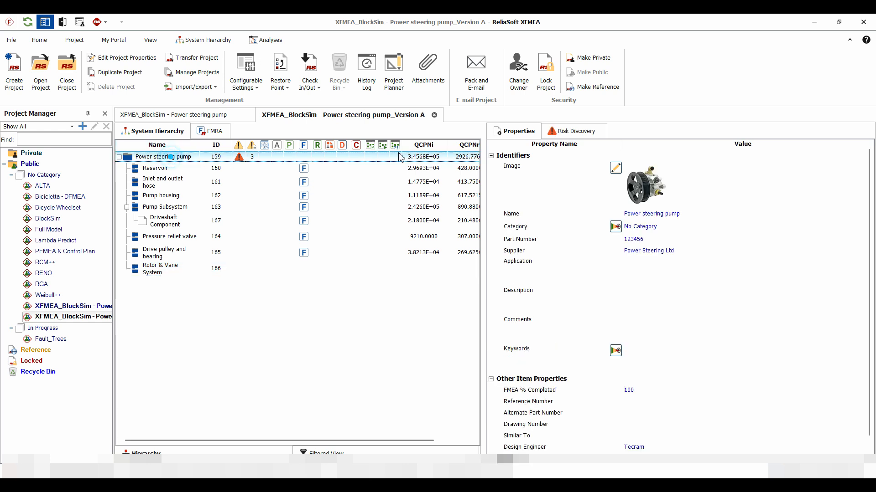
pyautogui.click(569, 132)
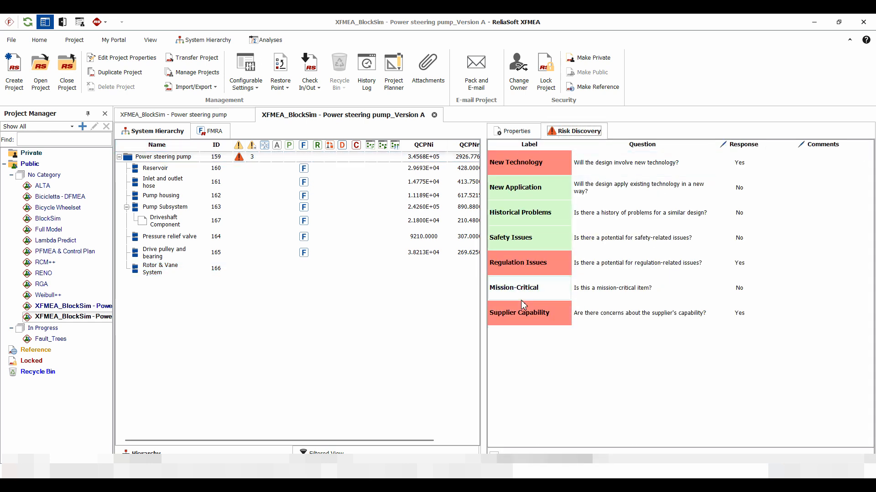